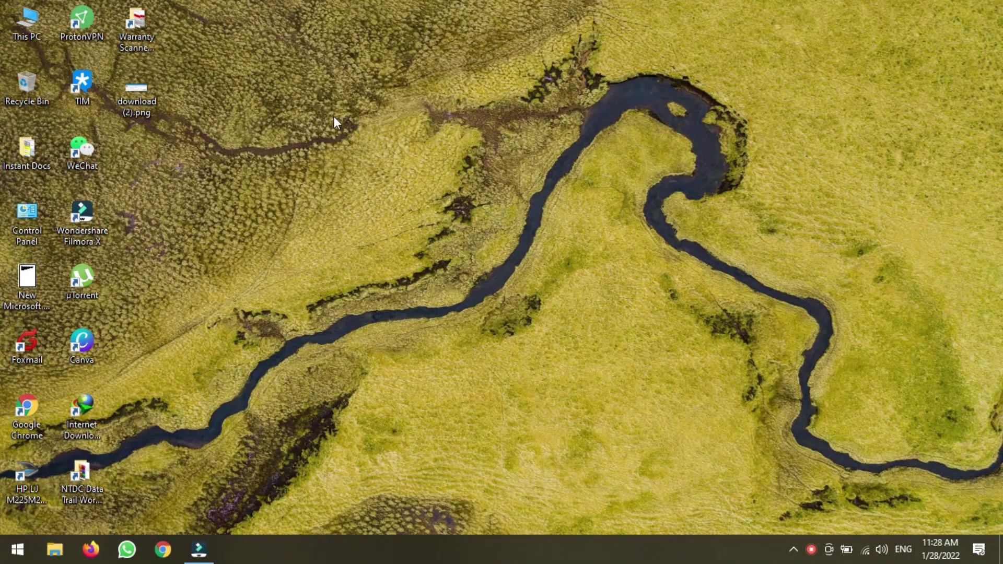
Open the download (2).png image from the desktop, examine the file system error message in it up close, and close the viewer
double_click(138, 102)
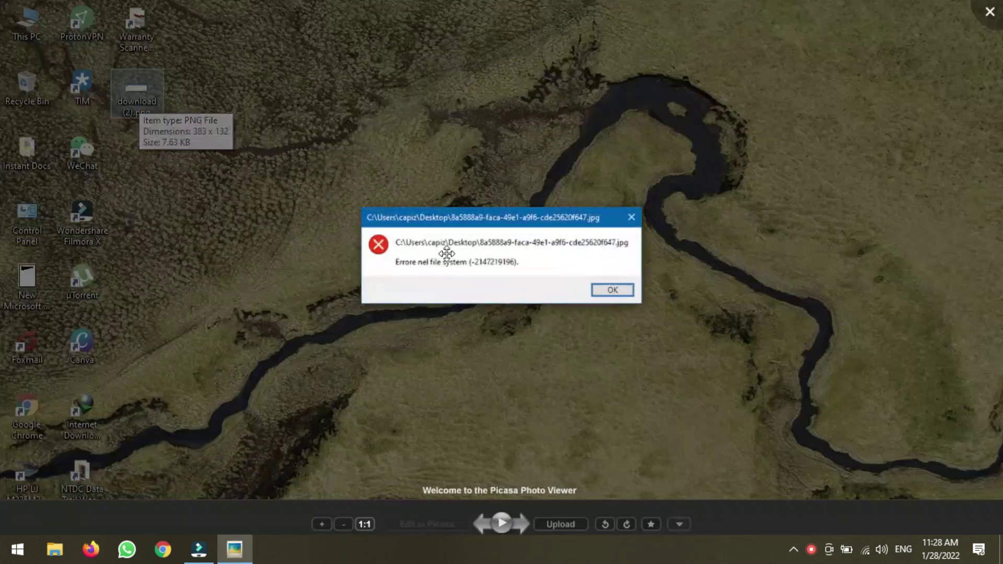
scroll(475, 277, "up", 4)
scroll(475, 277, "up", 2)
scroll(392, 268, "down", 5)
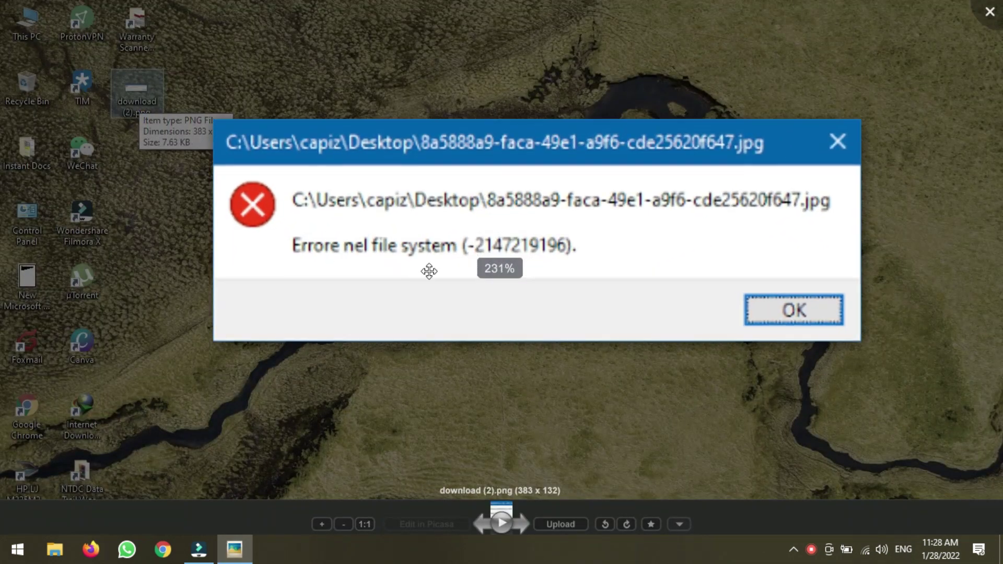
scroll(549, 270, "down", 2)
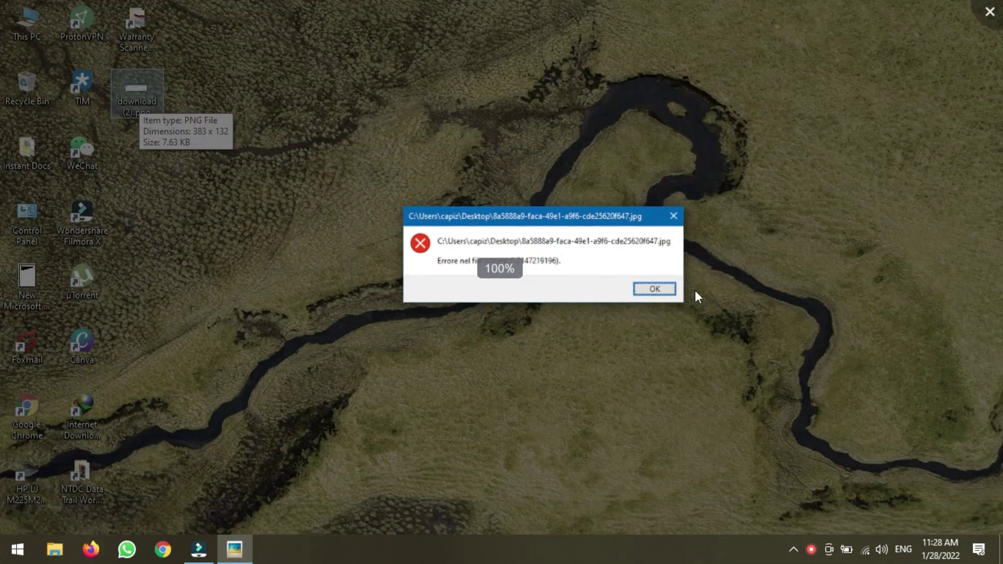
scroll(697, 293, "up", 1)
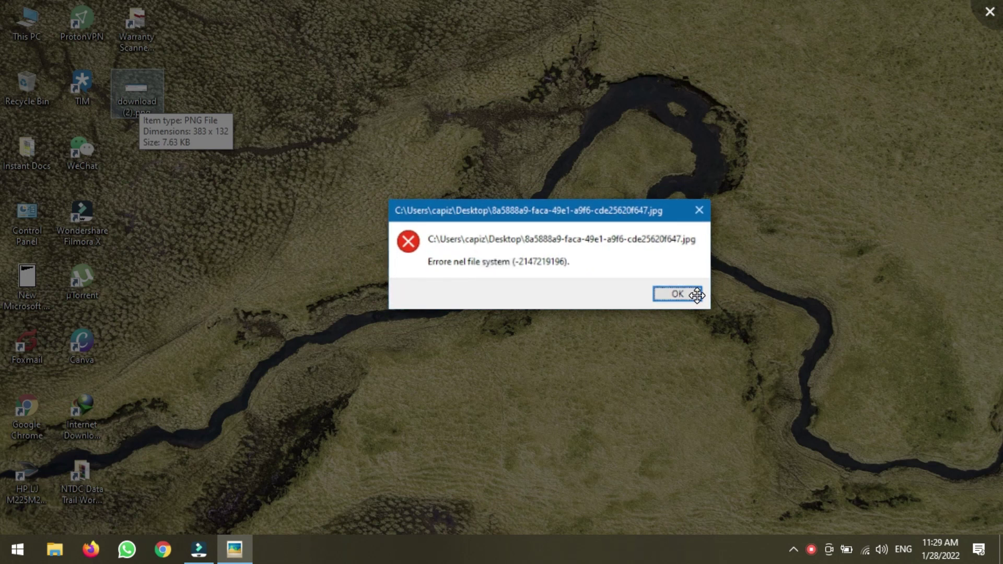
left_click(990, 23)
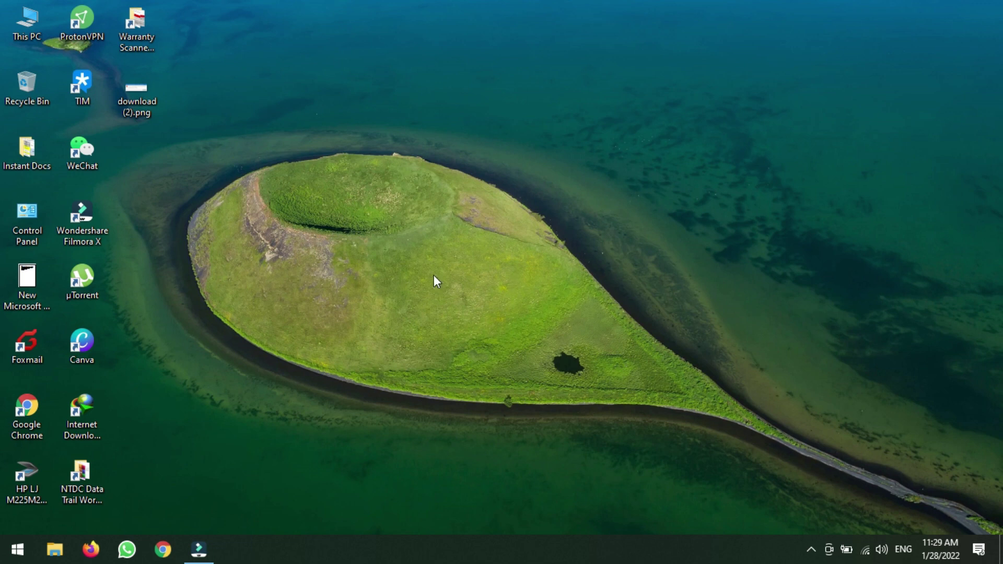
Search Windows for Services, open the Services app and maximize its window
left_click(11, 546)
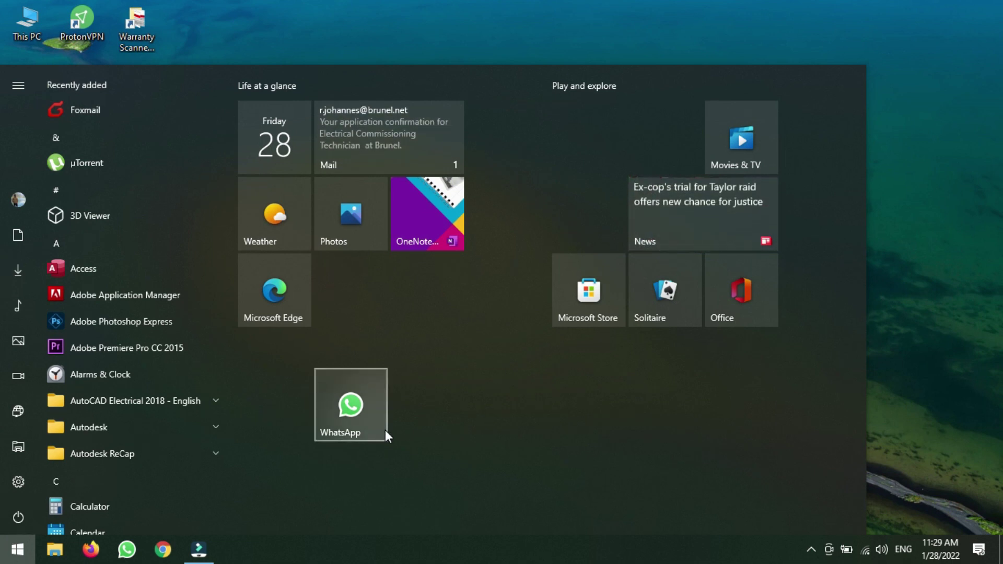
type("servi")
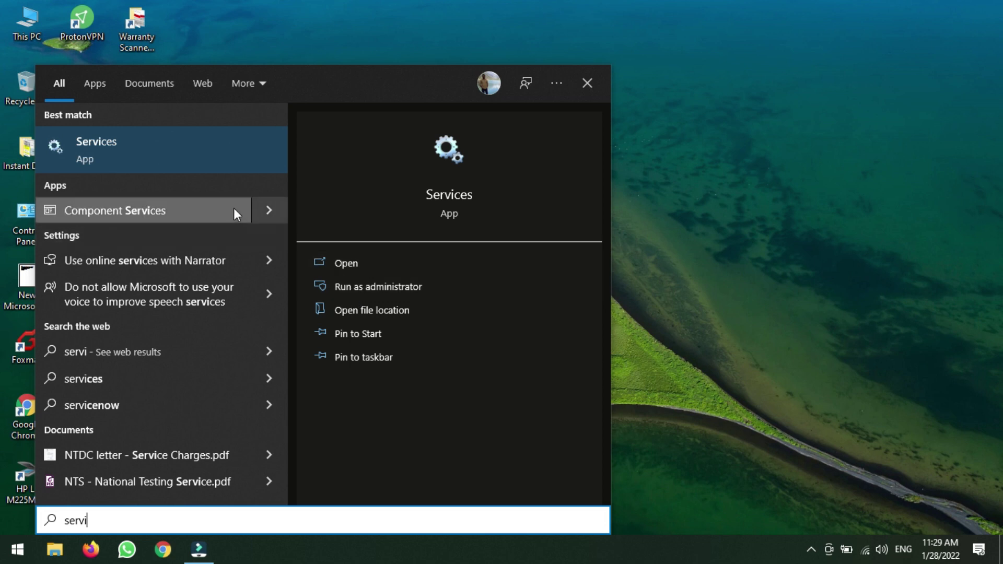
left_click(336, 259)
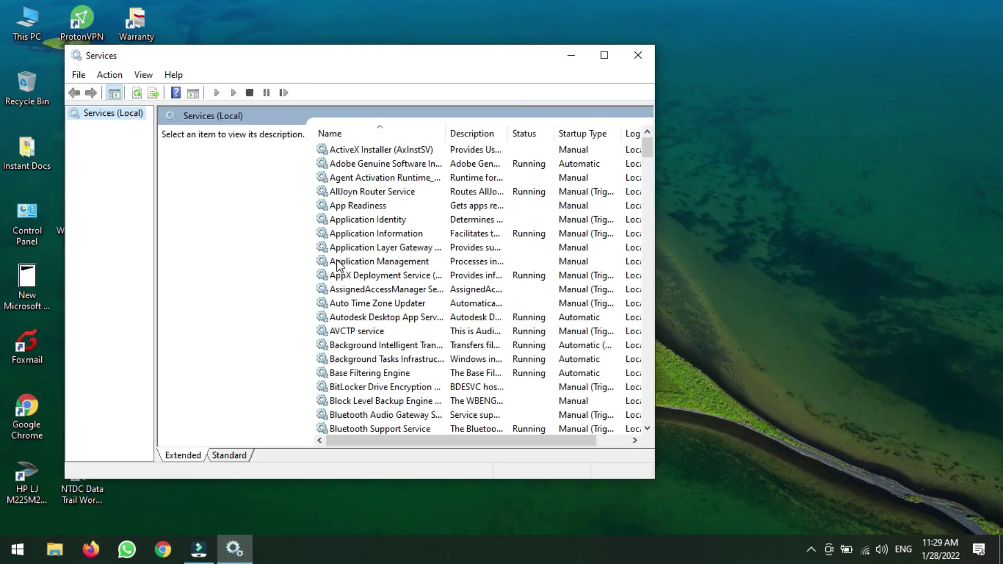
left_click(603, 55)
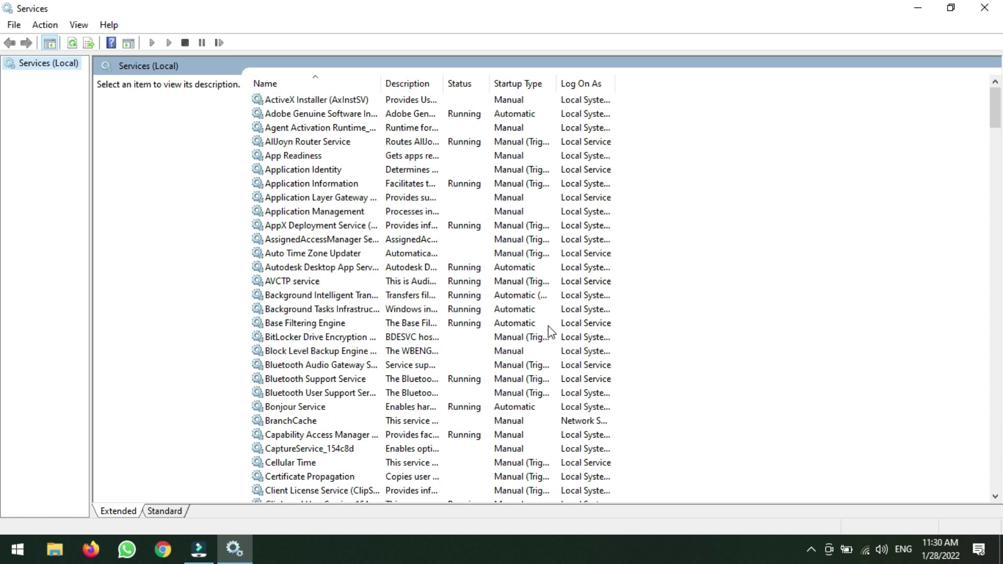
Find the Windows License Manager Service in the services list and open its properties
scroll(522, 334, "down", 5)
scroll(333, 328, "down", 18)
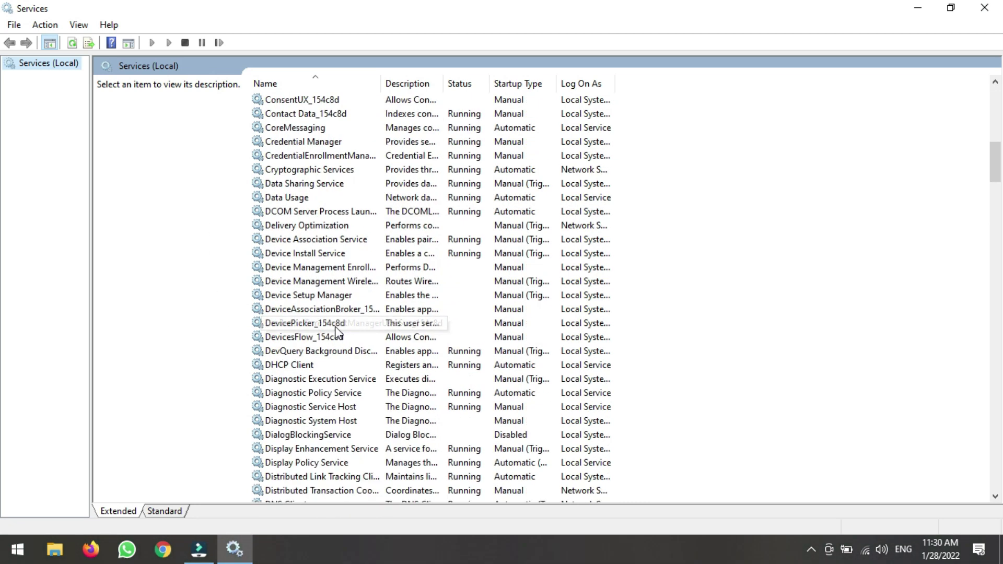
scroll(336, 330, "down", 10)
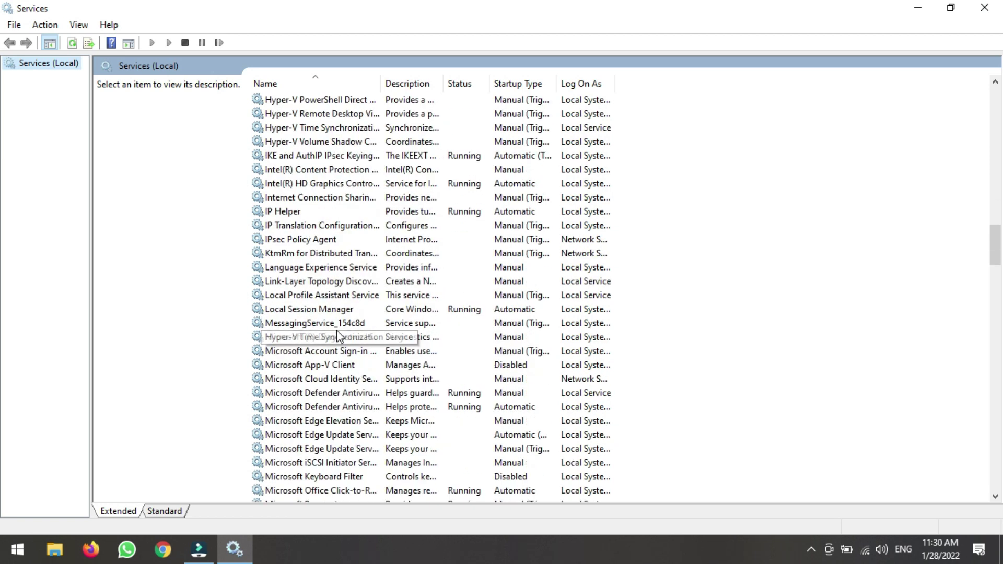
scroll(356, 366, "down", 19)
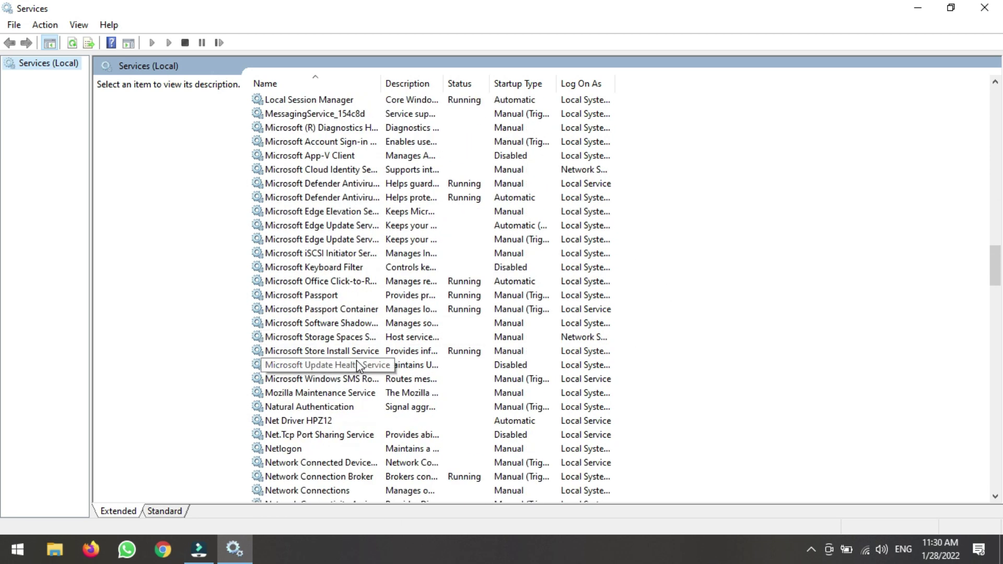
scroll(356, 370, "down", 18)
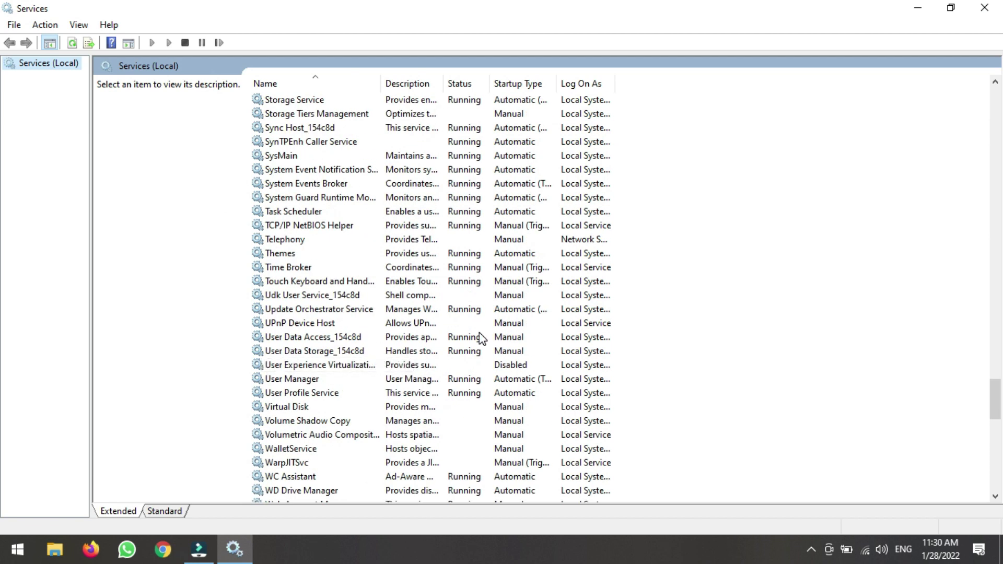
scroll(344, 326, "down", 5)
scroll(339, 321, "down", 4)
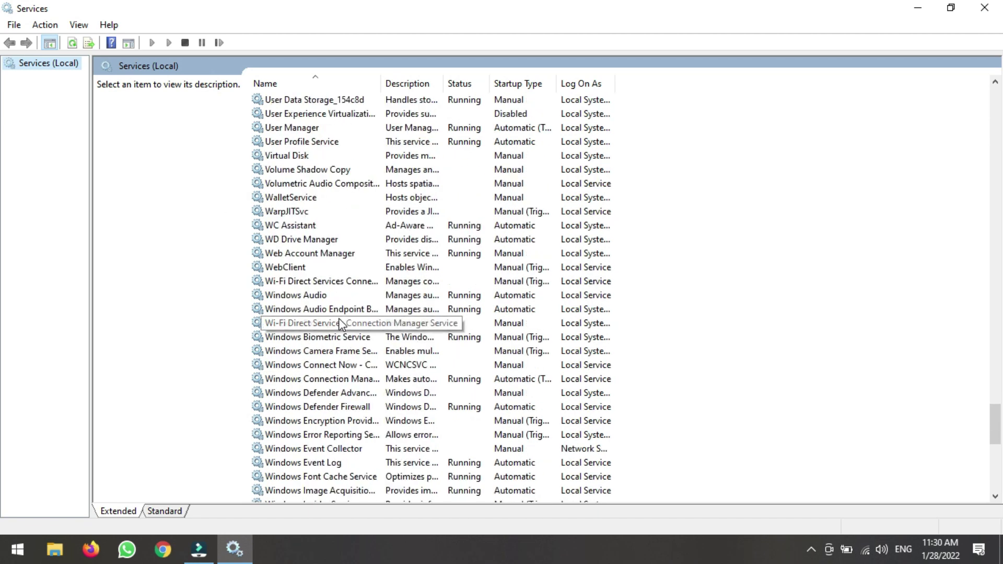
scroll(339, 317, "down", 5)
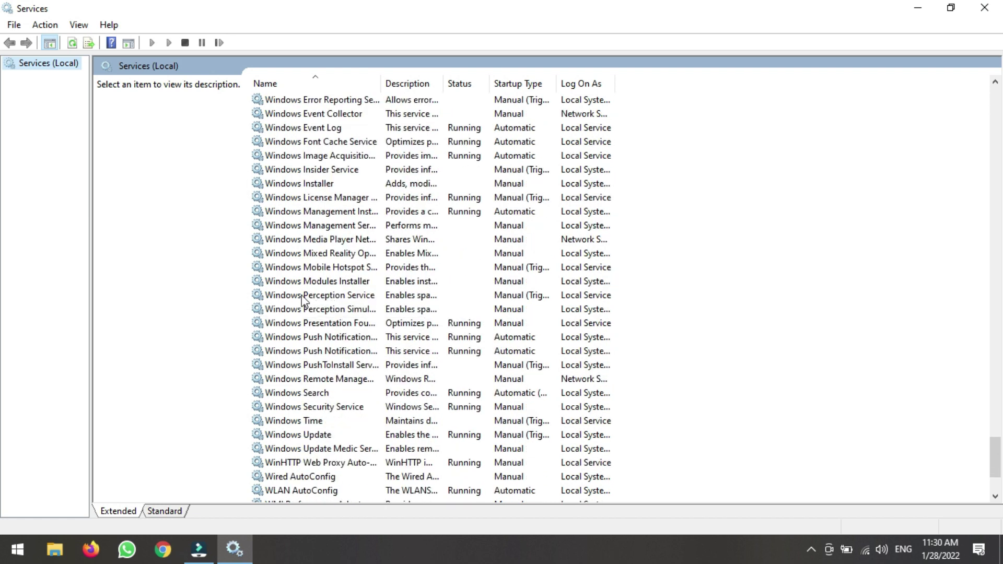
scroll(362, 423, "down", 3)
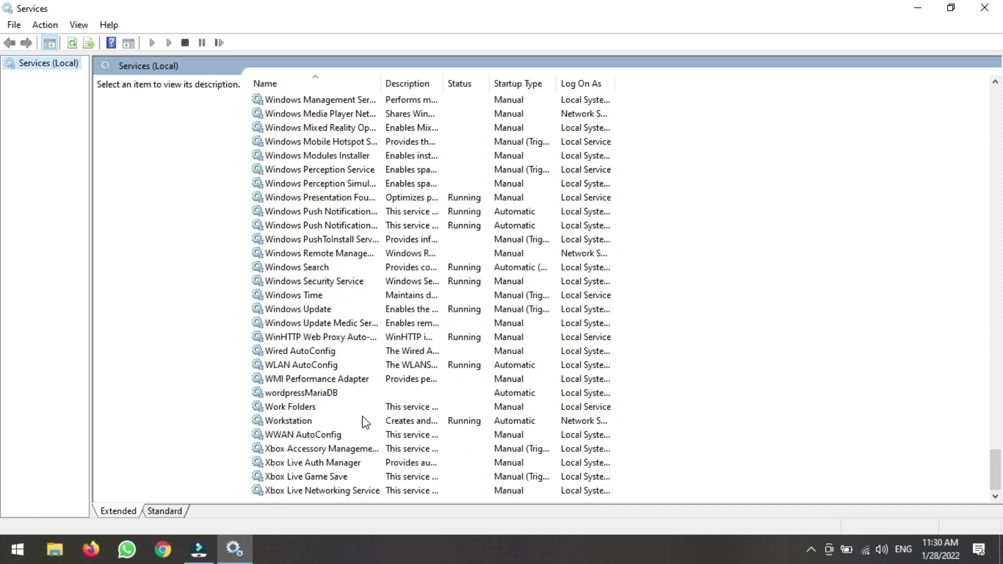
scroll(364, 423, "up", 4)
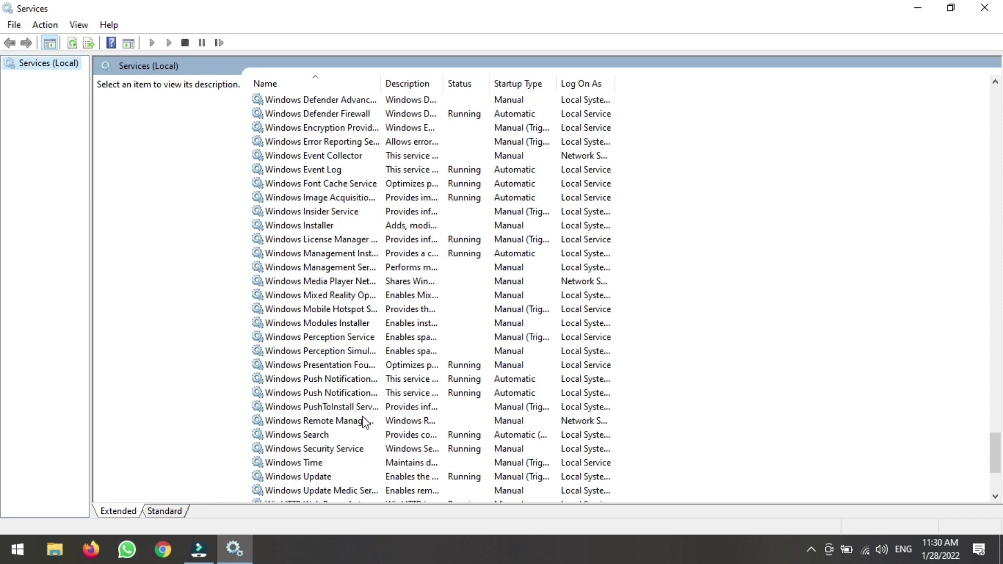
left_click(298, 240)
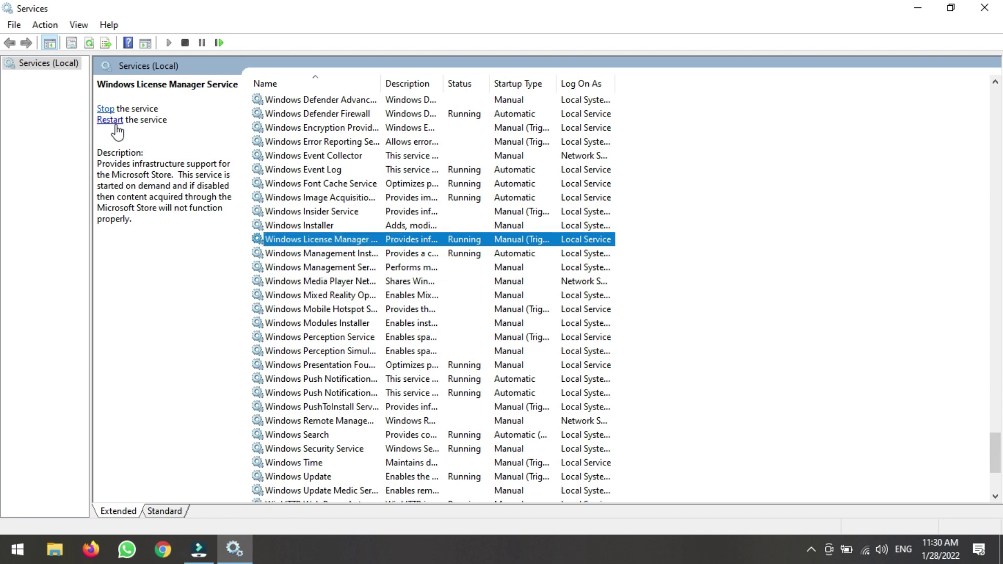
right_click(331, 244)
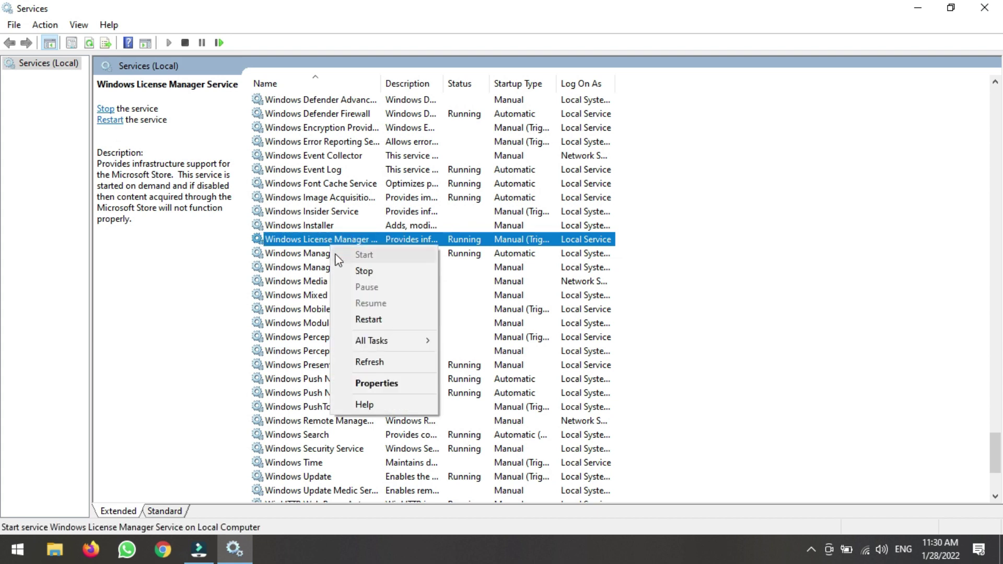
left_click(408, 387)
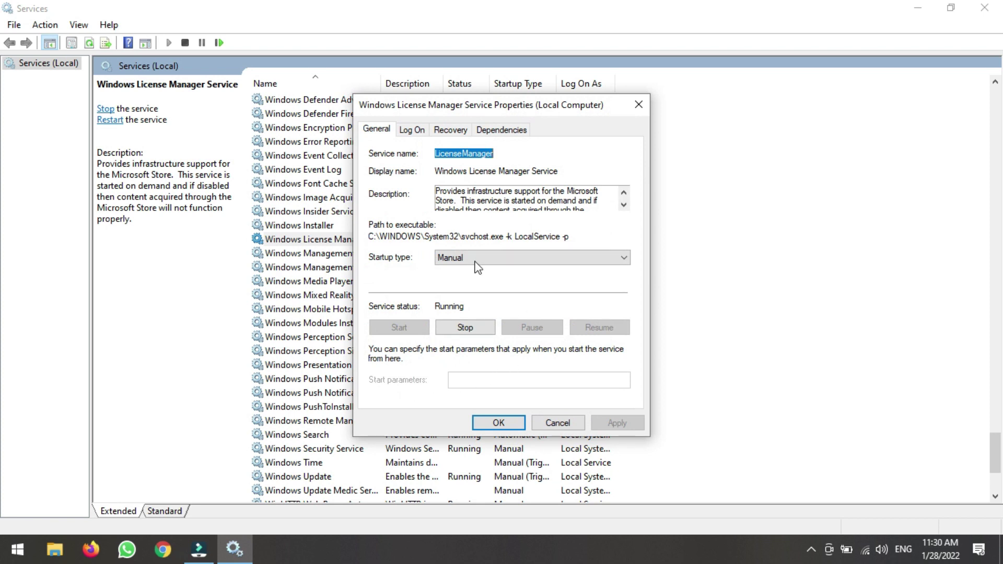
left_click_drag(486, 107, 402, 74)
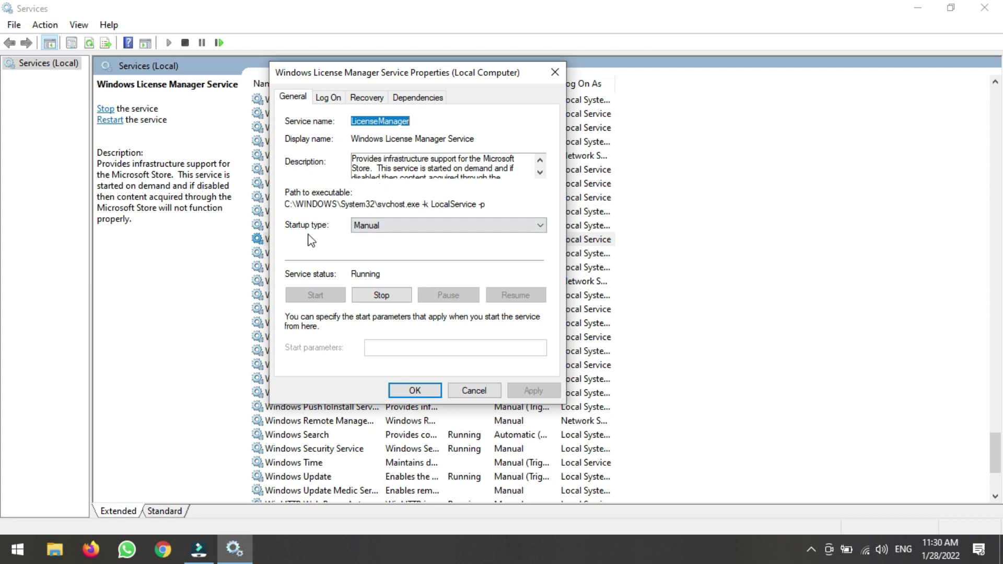
Set the service's startup type to Automatic, apply the change and close the properties dialog
left_click(372, 229)
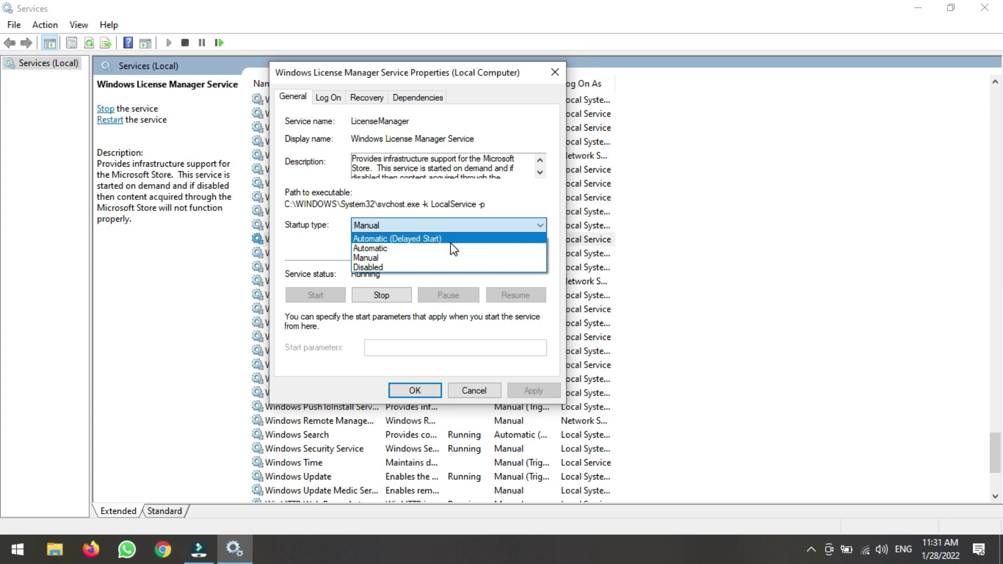
left_click(407, 251)
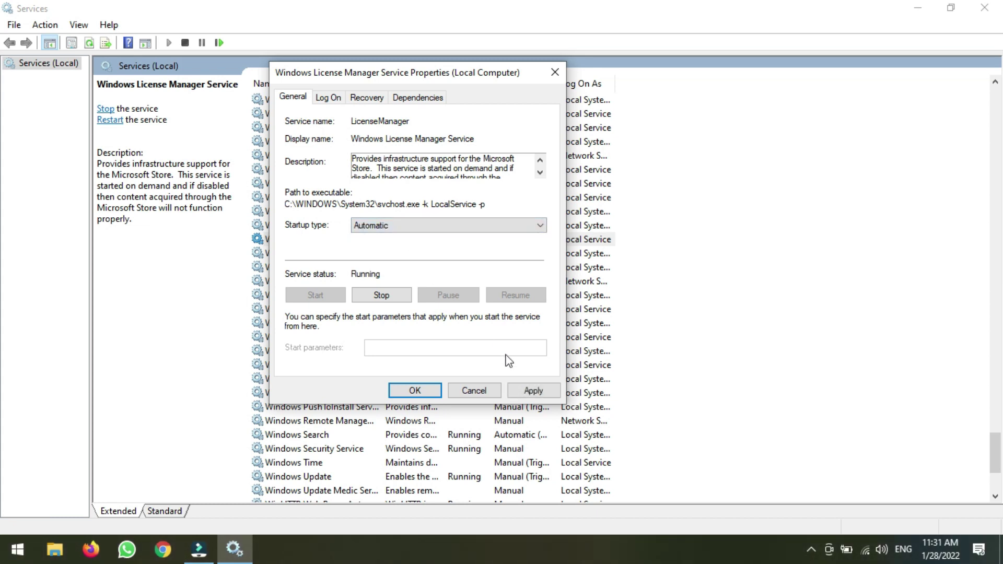
left_click(533, 390)
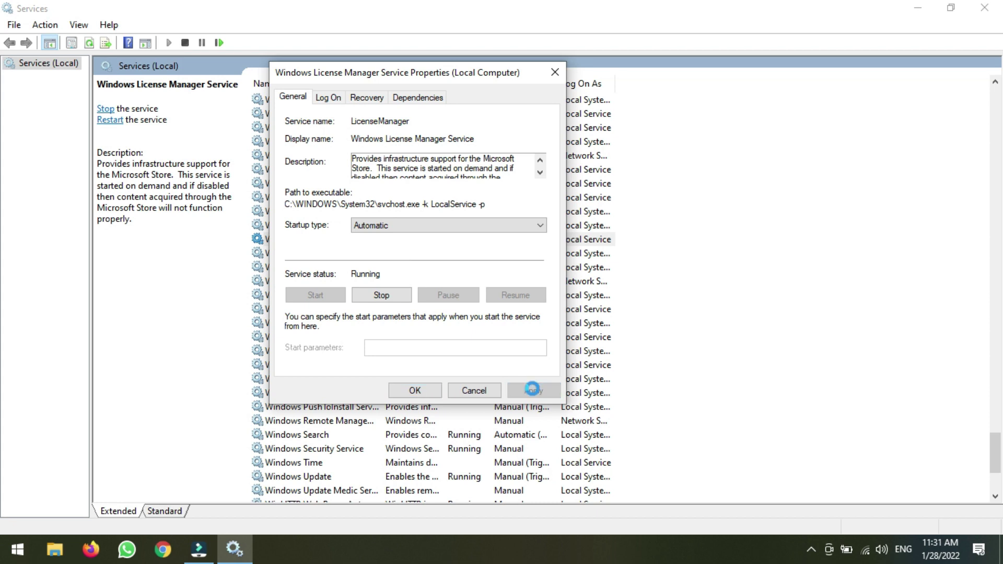
left_click(413, 391)
Reopen the Windows License Manager Service properties to check the startup type, and close the dialog and the Services window
right_click(753, 307)
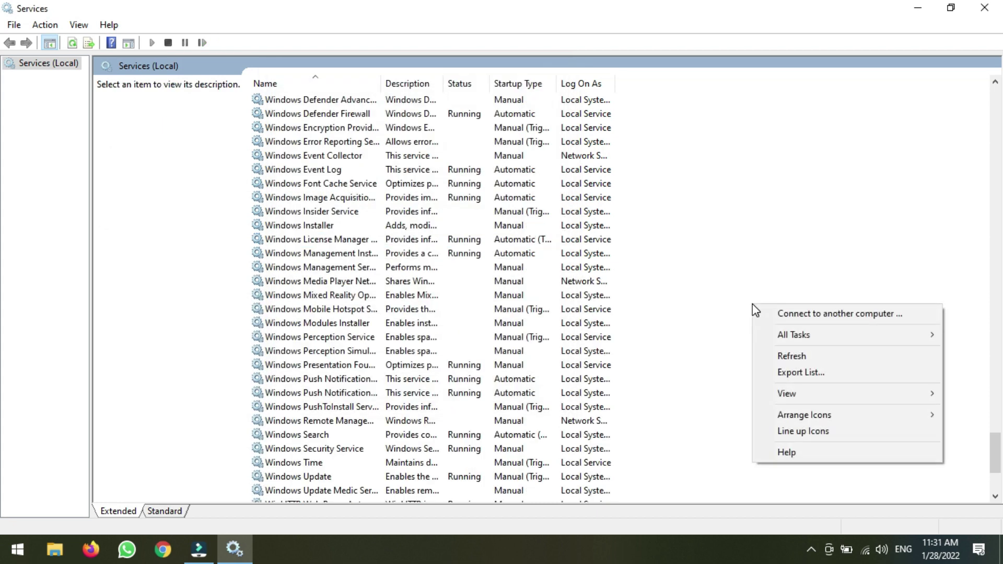
left_click(808, 375)
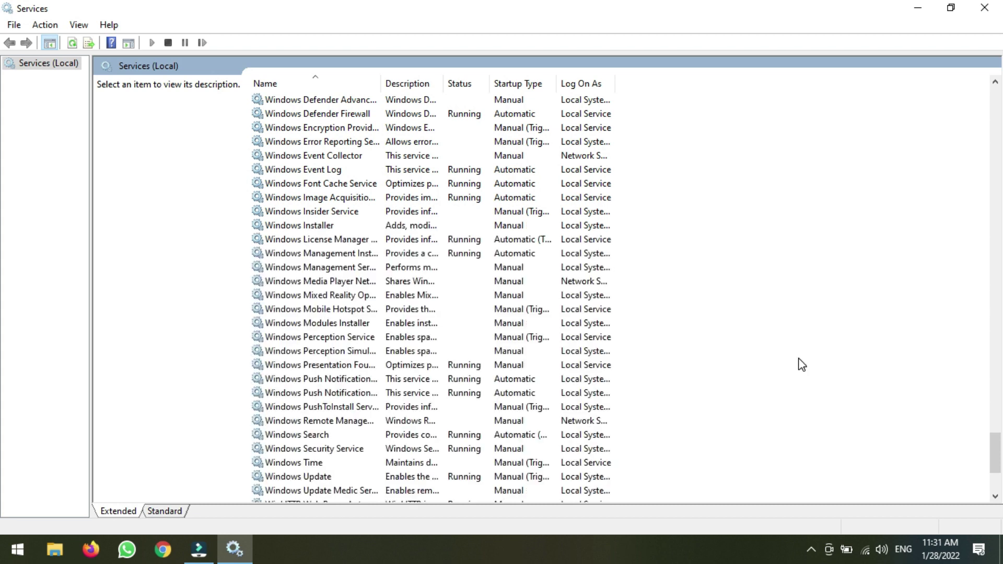
left_click(334, 240)
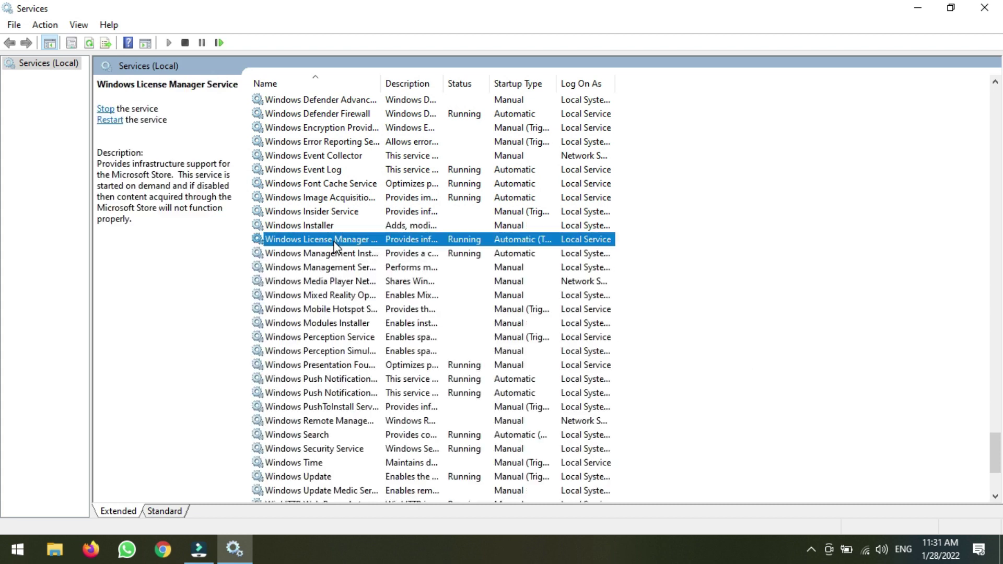
right_click(334, 241)
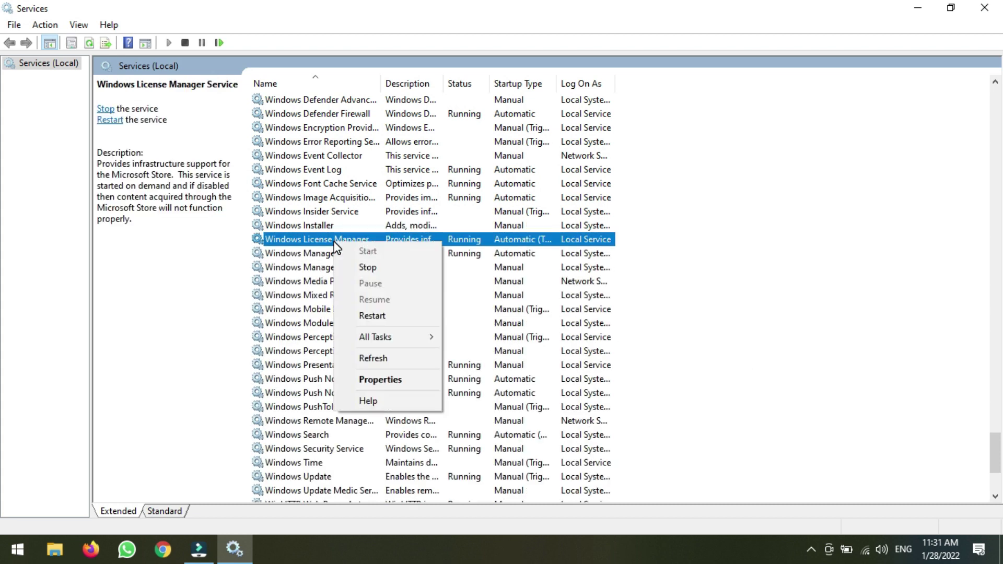
left_click(394, 380)
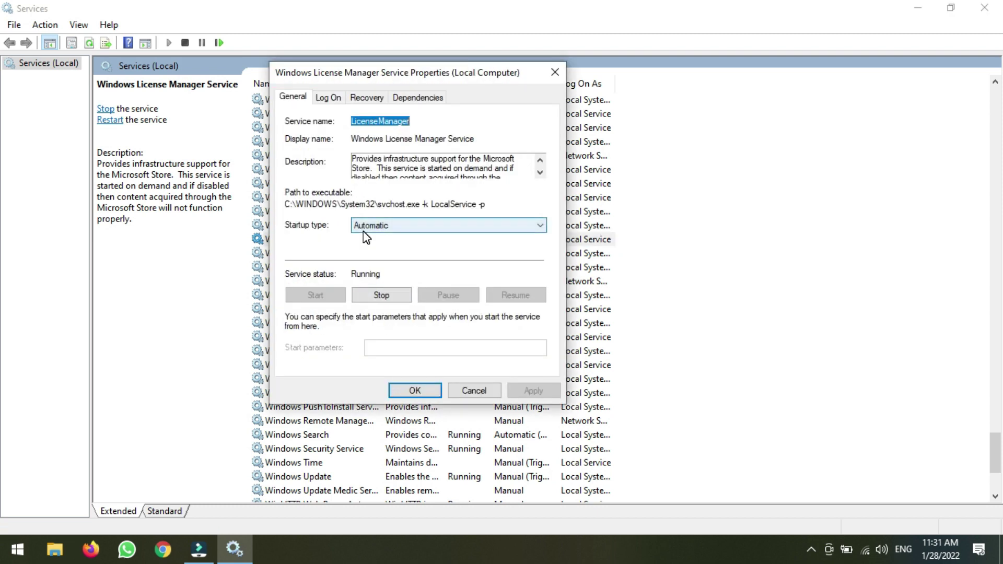
left_click(414, 391)
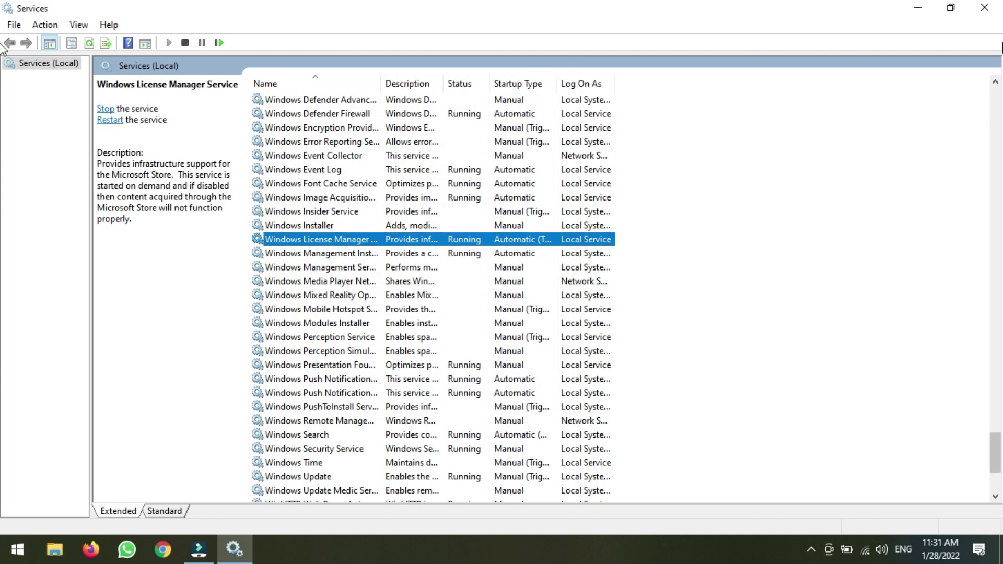
left_click(971, 13)
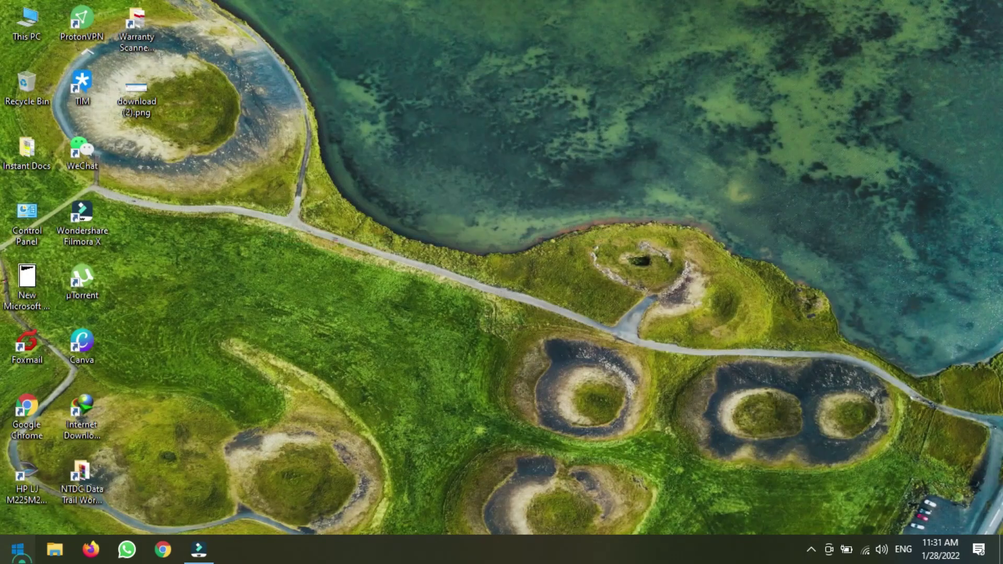
Display the computer's power options that include Restart, and dismiss them without choosing one
left_click(16, 550)
left_click(18, 525)
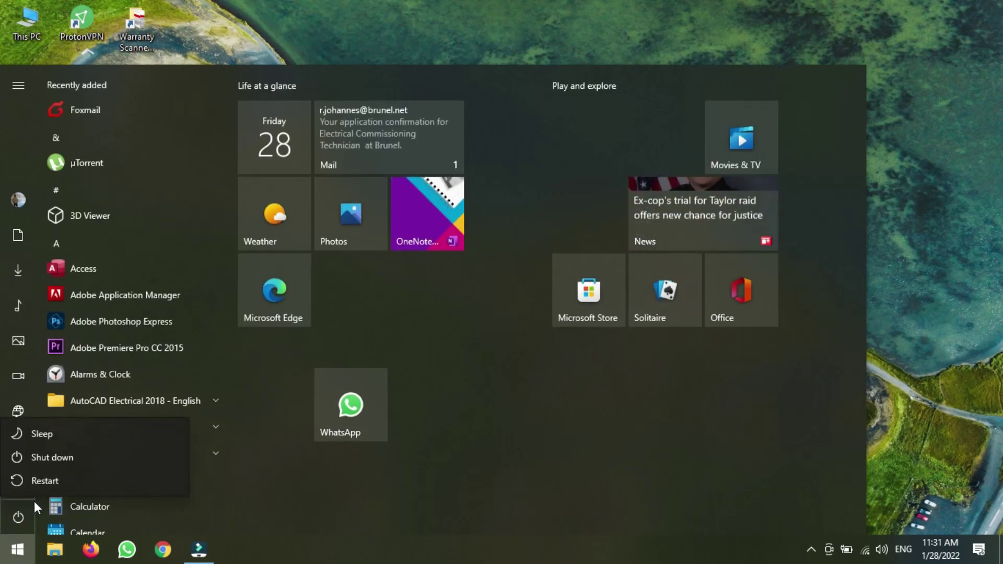
left_click(953, 335)
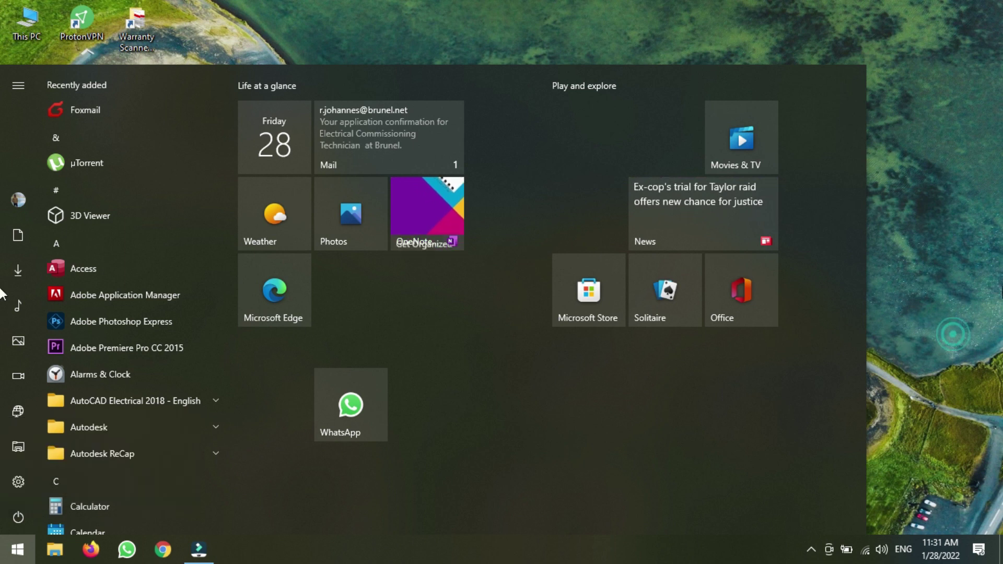
left_click(656, 20)
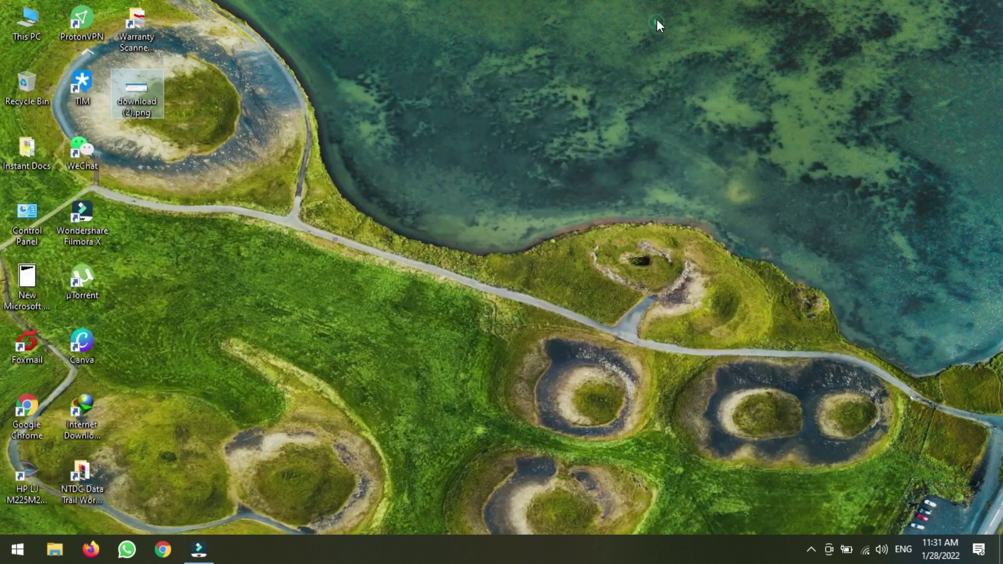
Reopen the download (2).png image from the desktop
double_click(140, 111)
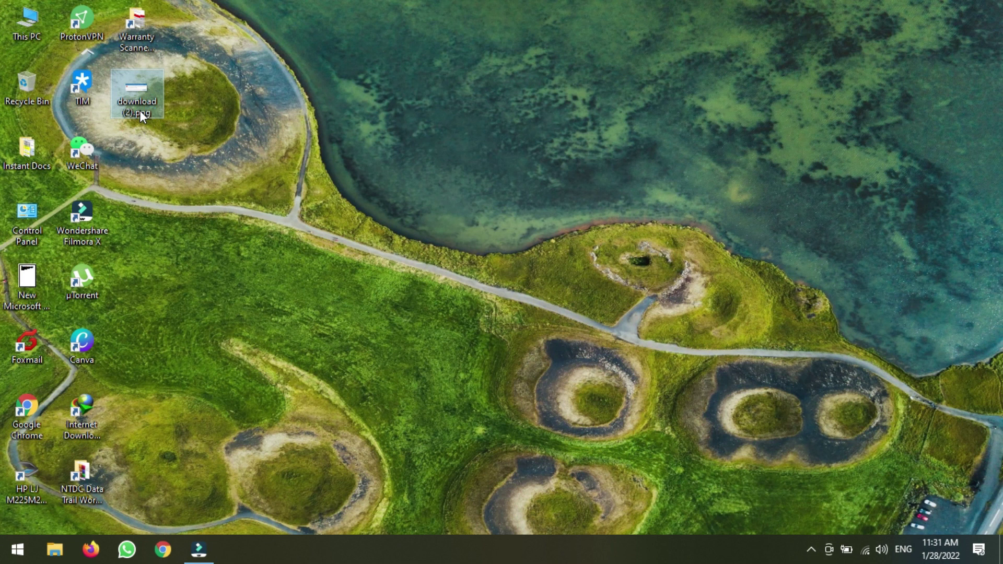